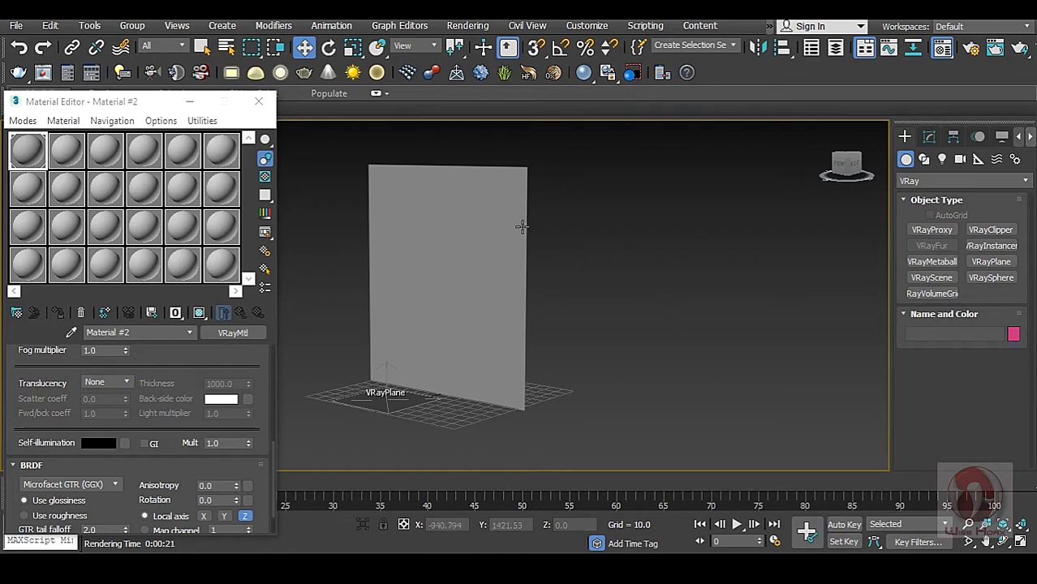
# - Select and then deselect the floor plane in the viewport before rendering
pyautogui.click(388, 412)
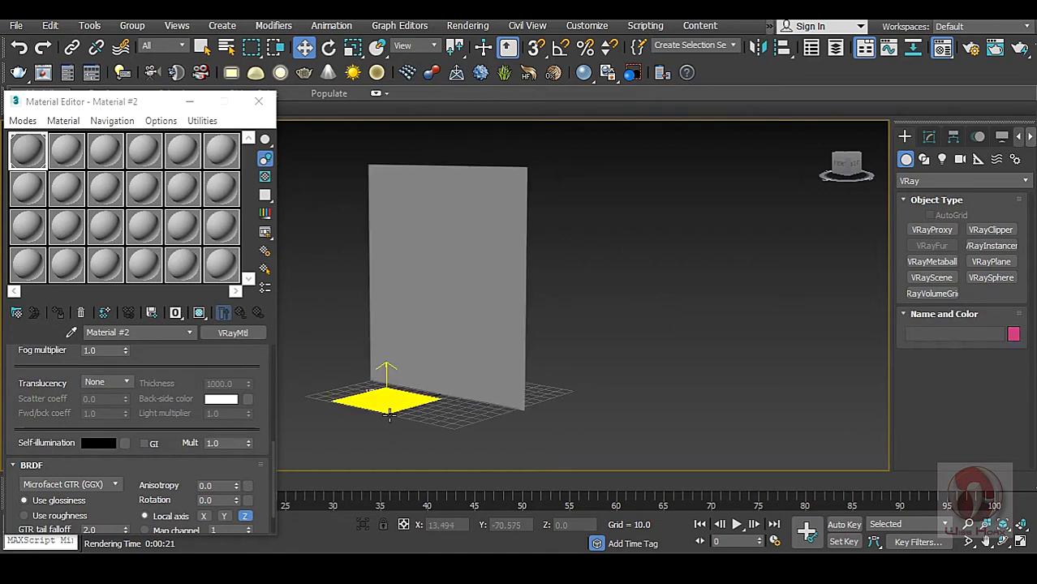
pyautogui.click(403, 438)
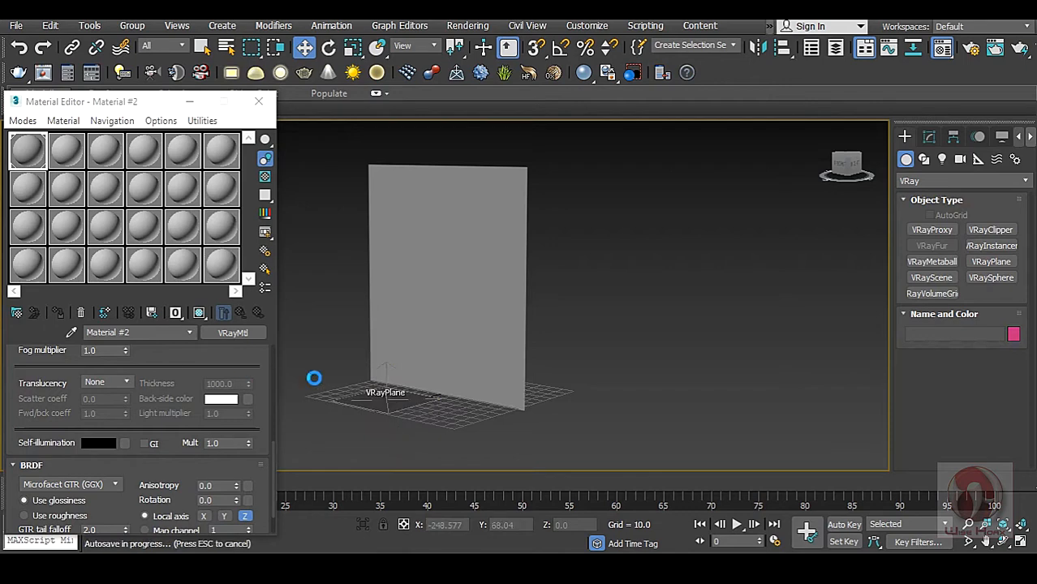
pyautogui.click(391, 408)
pyautogui.click(408, 438)
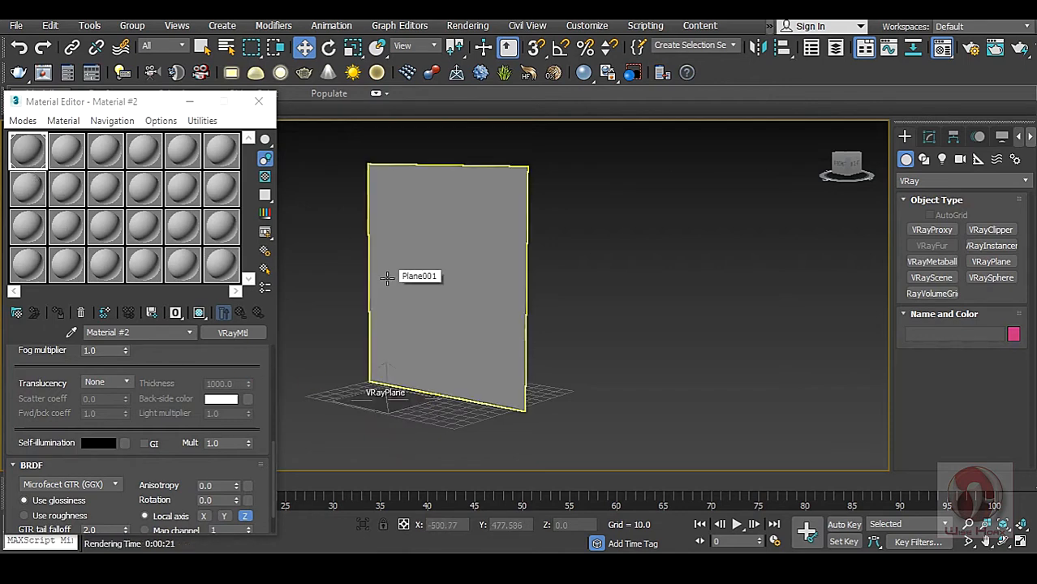
# - Launch a V-Ray render and start interactive rendering in the frame buffer
pyautogui.click(22, 74)
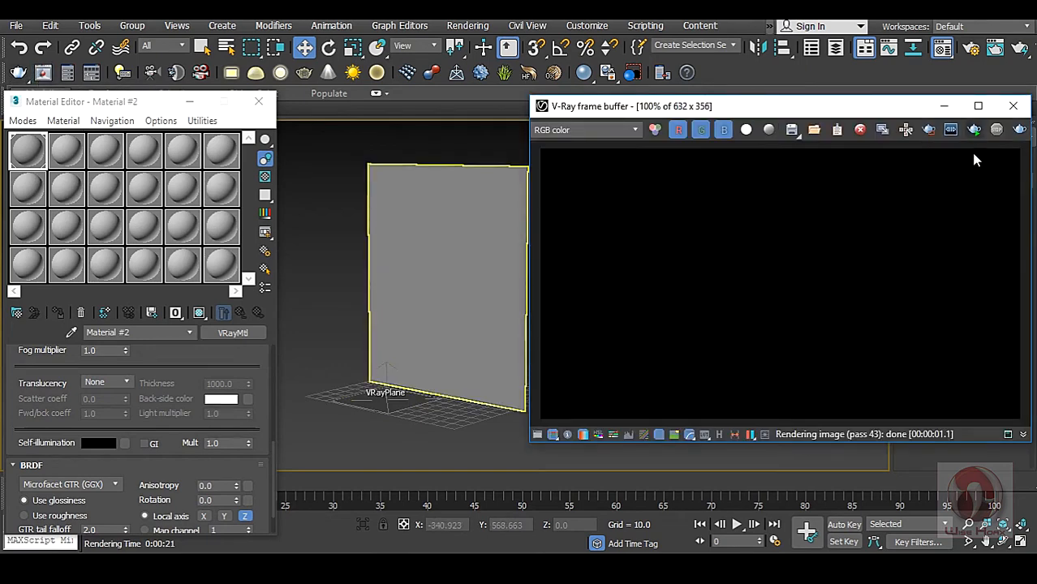
pyautogui.click(974, 130)
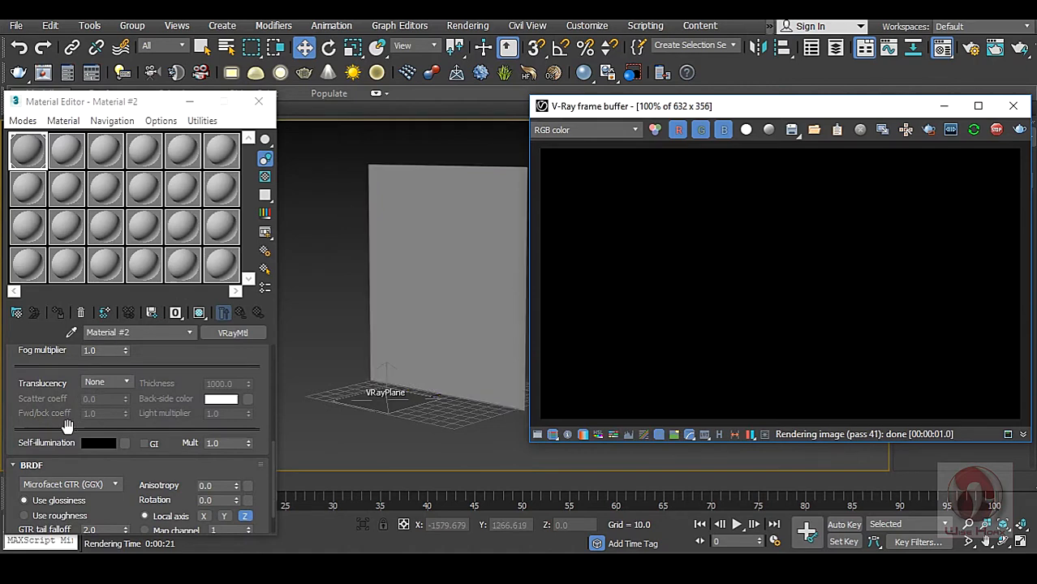
pyautogui.moveTo(51, 439); pyautogui.dragTo(60, 399)
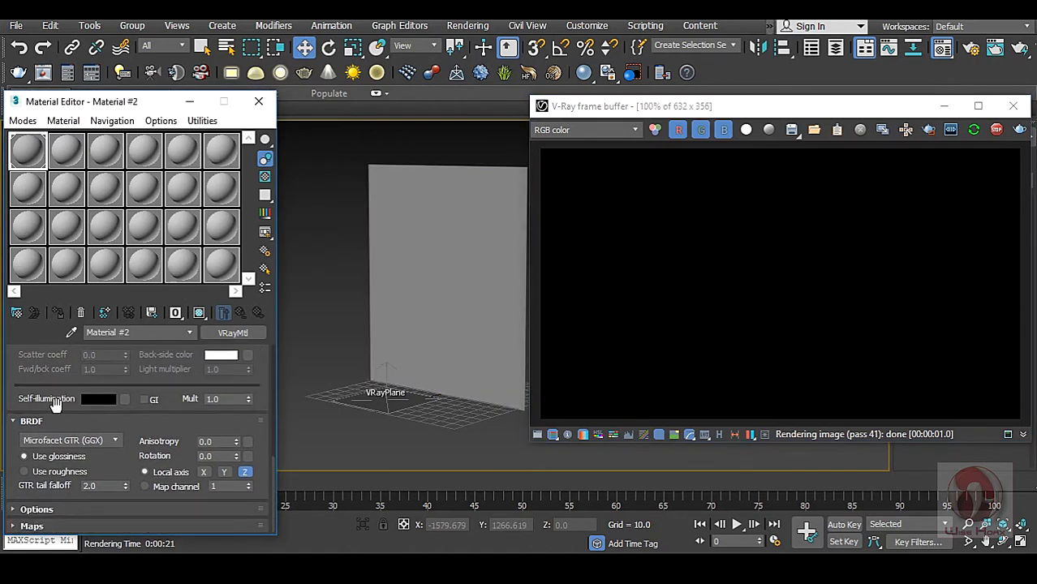
# - Set the VRayMtl self-illumination colour to pure white so the plane glows
pyautogui.click(104, 403)
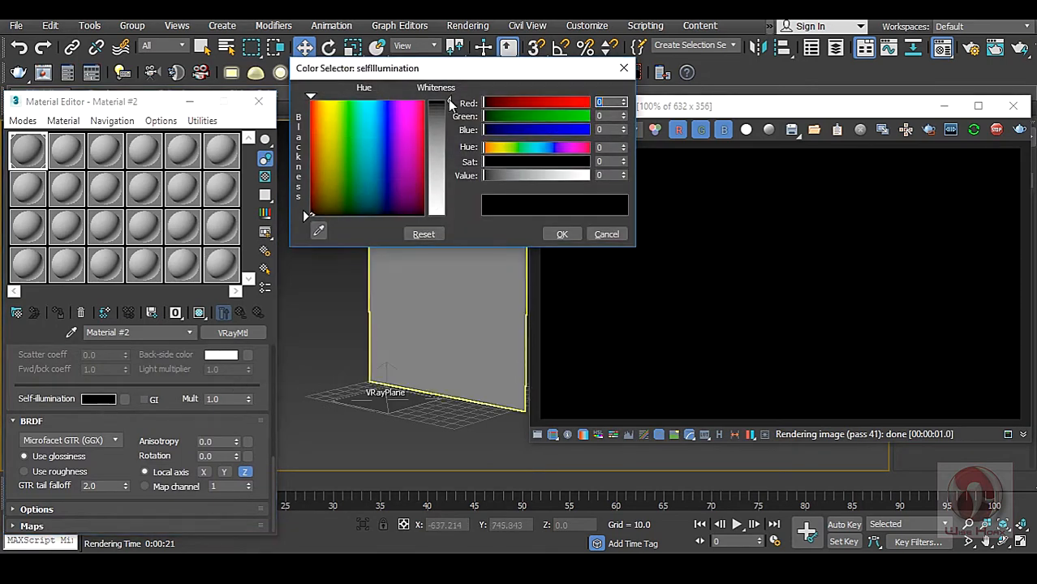
pyautogui.moveTo(452, 107)
pyautogui.mouseDown()
pyautogui.moveTo(449, 170)
pyautogui.moveTo(449, 102)
pyautogui.mouseUp()
pyautogui.click(561, 234)
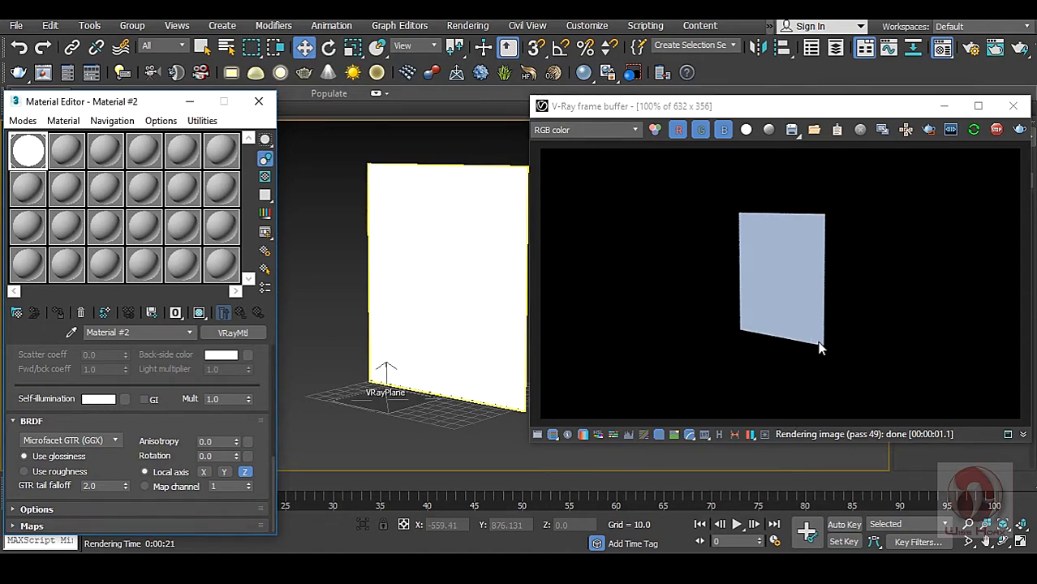
# - Enable GI for the self-illumination and restart the interactive render so the plane lights the floor
pyautogui.click(394, 385)
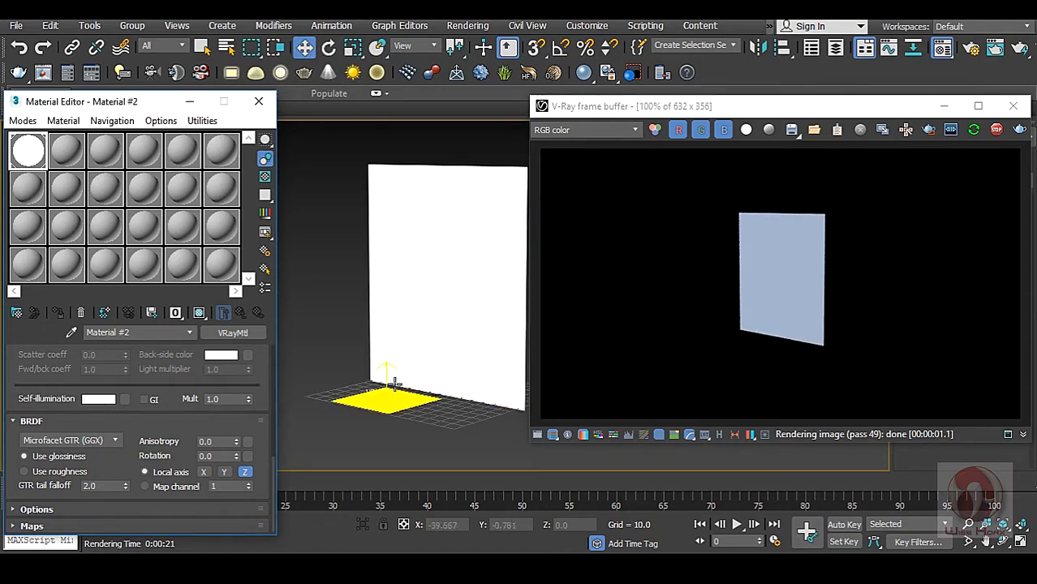
pyautogui.click(144, 400)
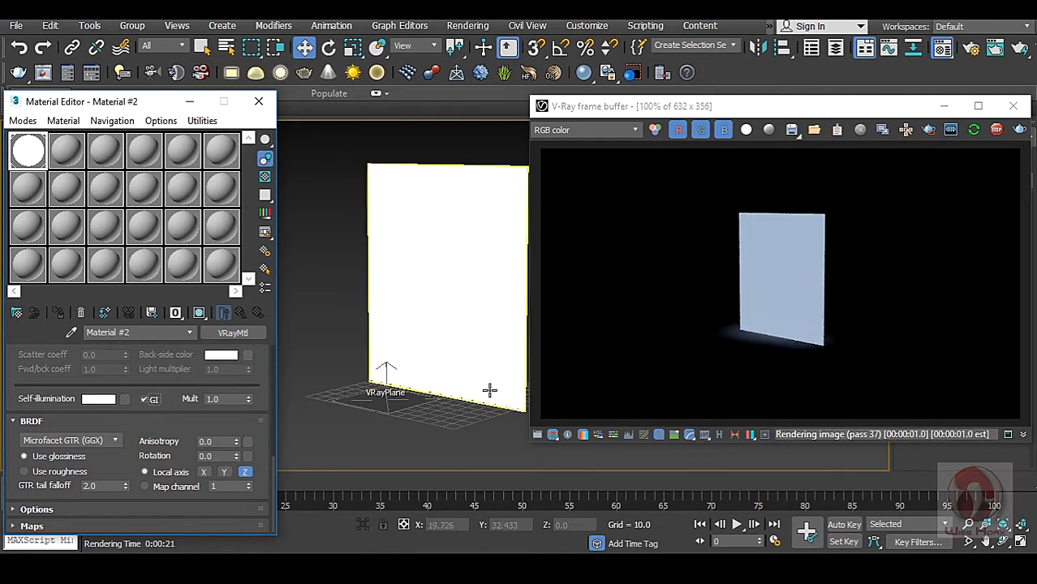
pyautogui.click(997, 130)
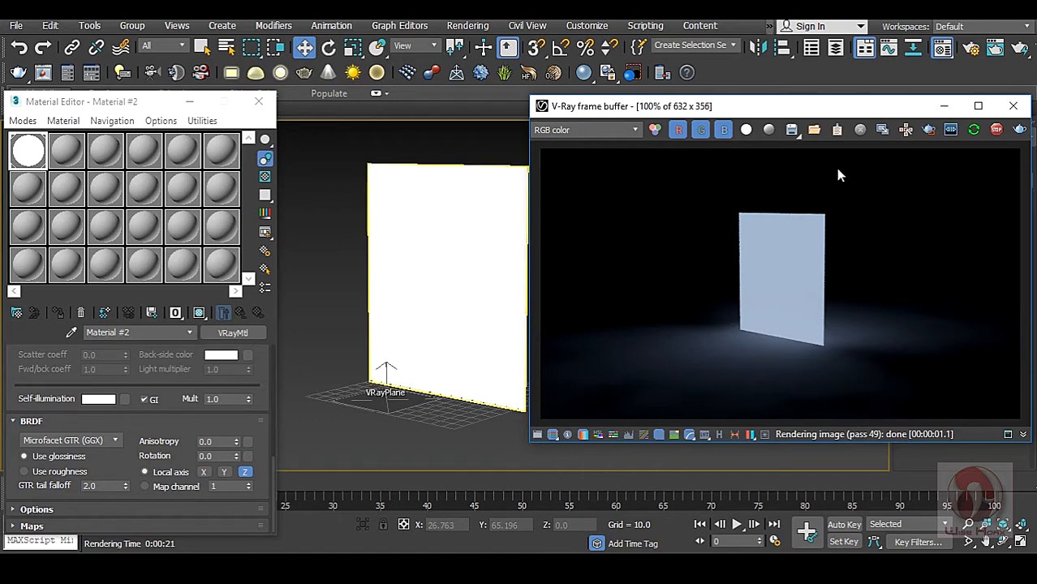
pyautogui.moveTo(836, 107); pyautogui.dragTo(830, 114)
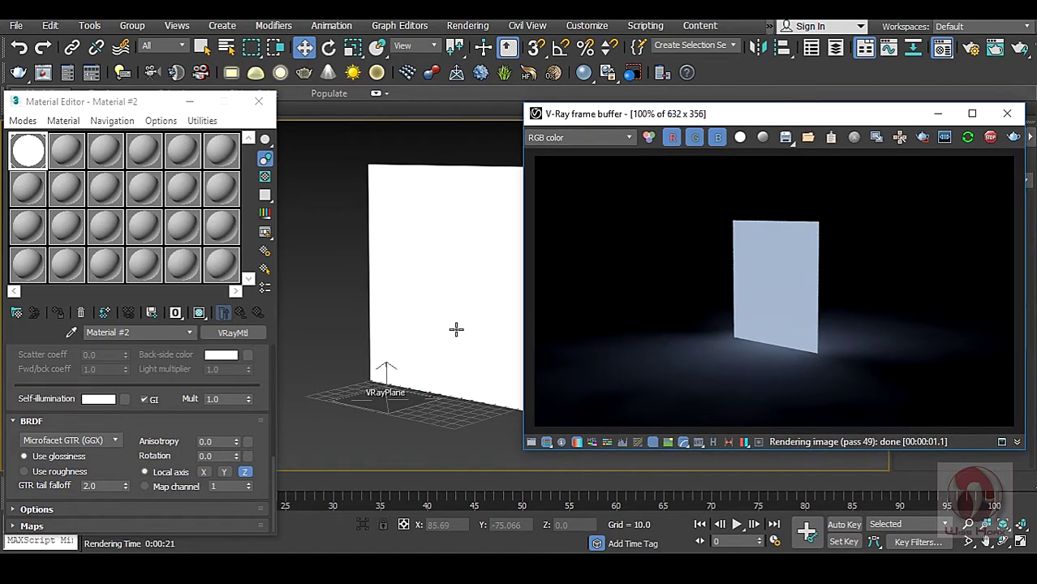
pyautogui.scroll(1, 184, 375)
# - Raise the self-illumination multiplier to 5.0 and bring up the map browser for it
pyautogui.doubleClick(217, 417)
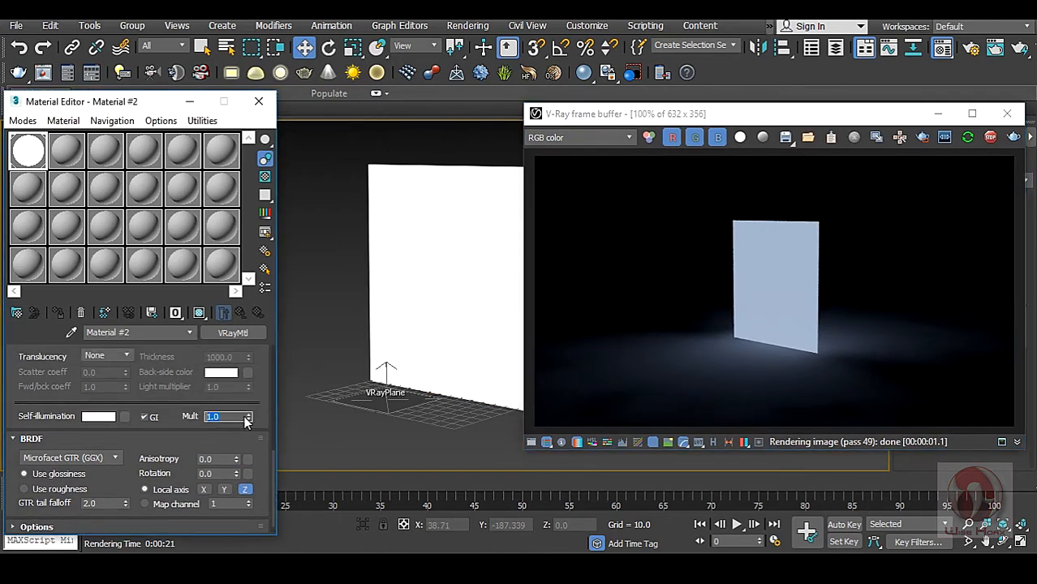
pyautogui.moveTo(248, 419); pyautogui.dragTo(247, 304)
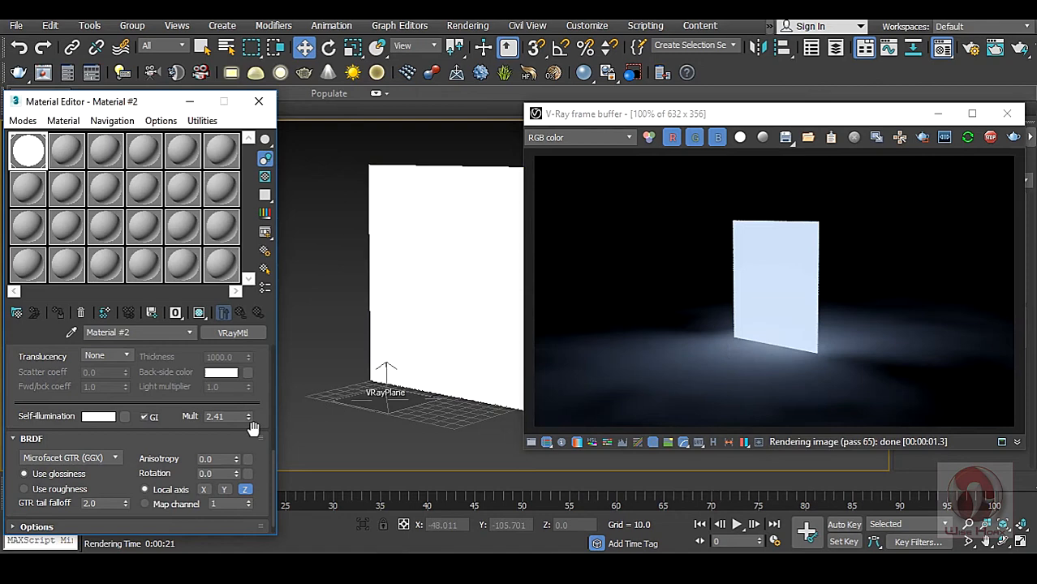
pyautogui.doubleClick(217, 416)
pyautogui.write('5')
pyautogui.press('Return')
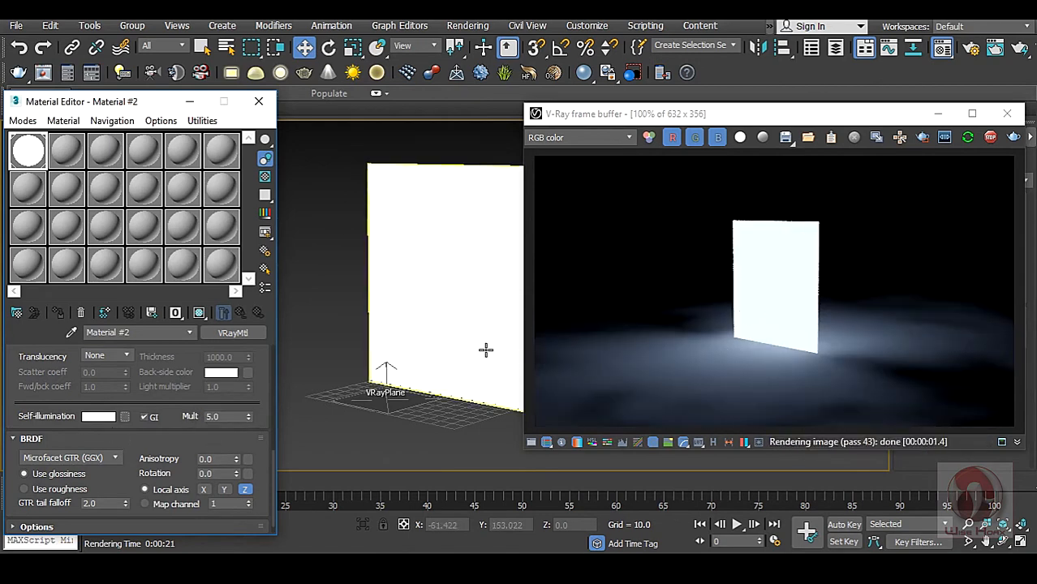
pyautogui.click(126, 416)
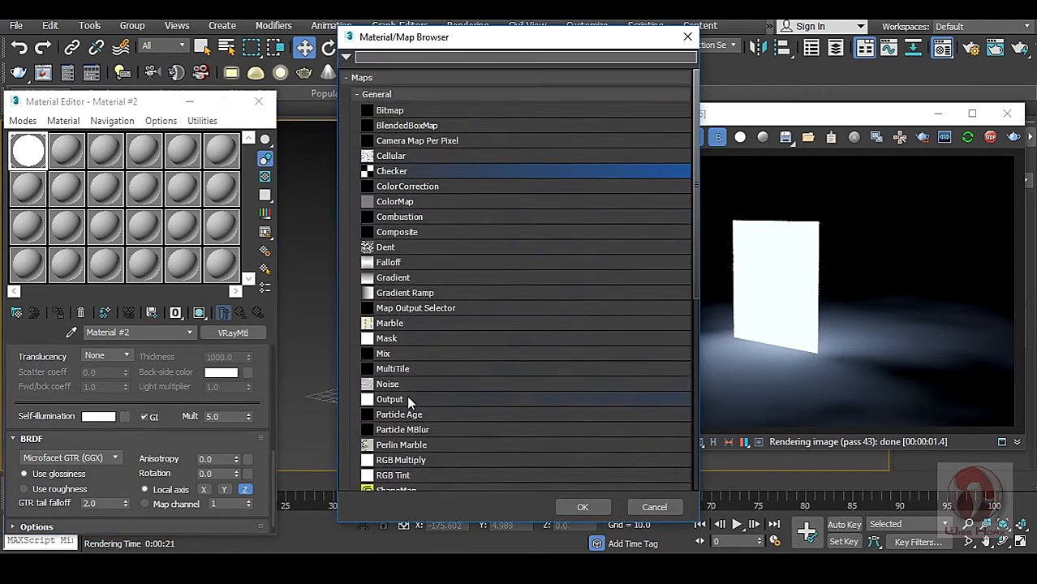
# - Assign a Checker map to self-illumination and re-render the black-and-white glowing plane
pyautogui.doubleClick(406, 175)
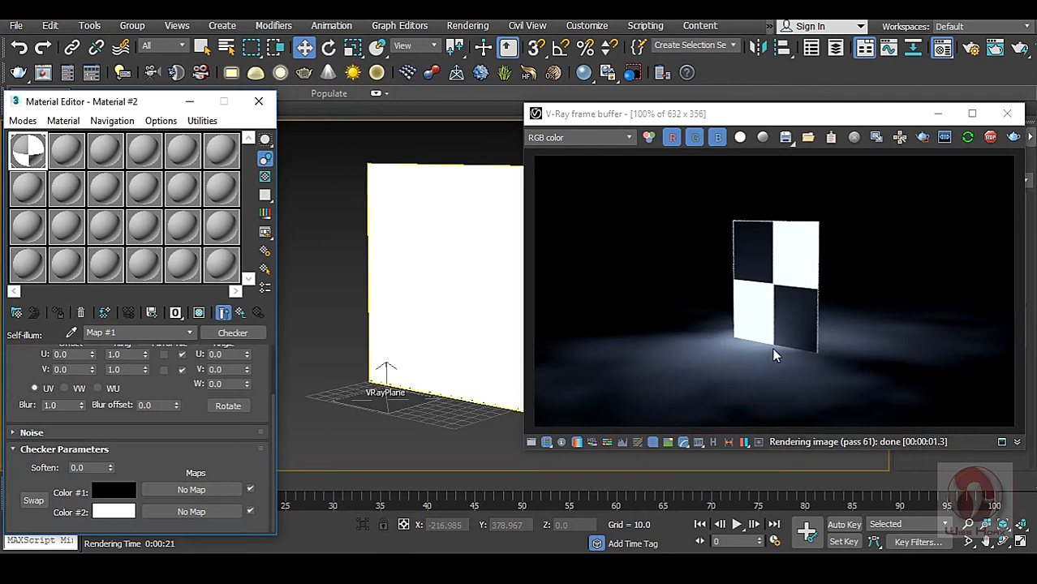
pyautogui.click(1013, 136)
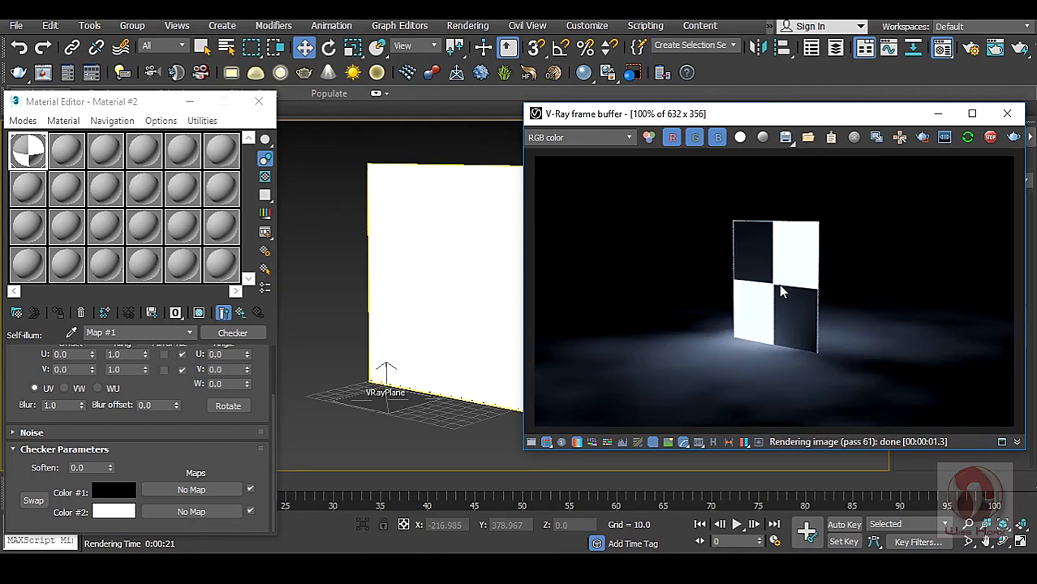
pyautogui.scroll(2, 767, 371)
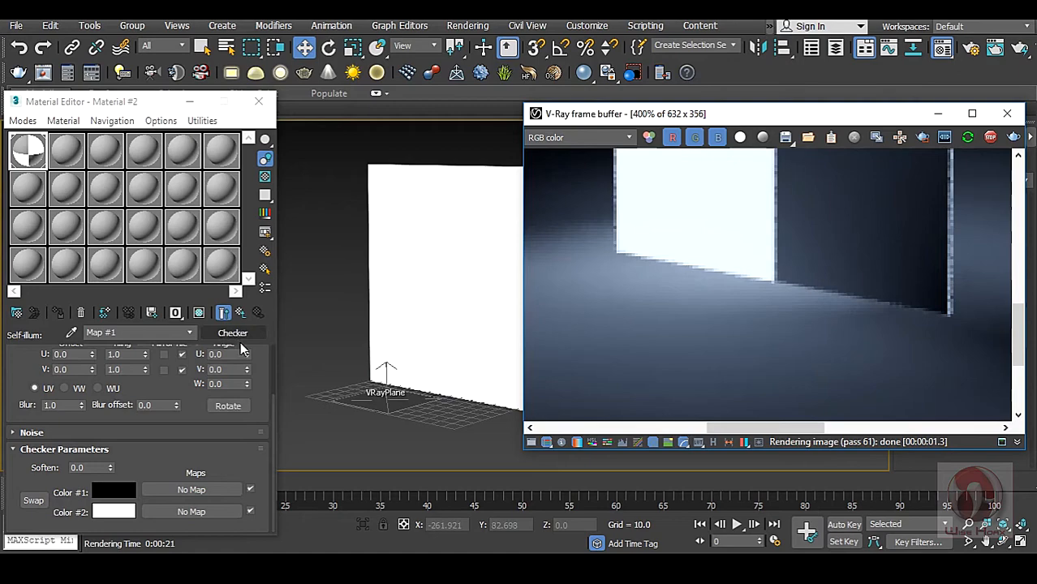
# - Set the checker's Color #2 to pure red (255,0,0) so the plane glows red
pyautogui.click(113, 512)
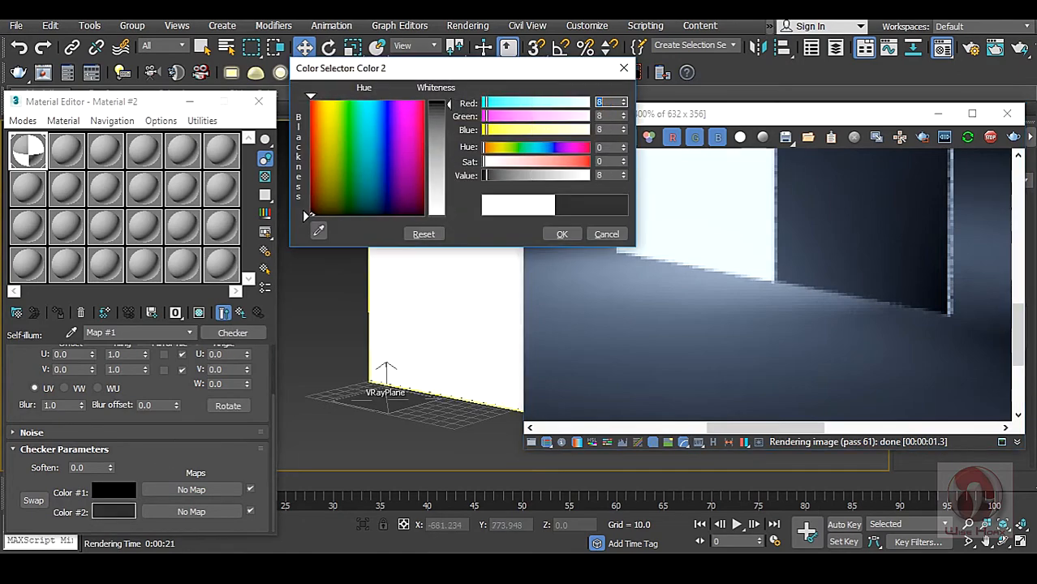
pyautogui.moveTo(403, 157); pyautogui.dragTo(302, 94)
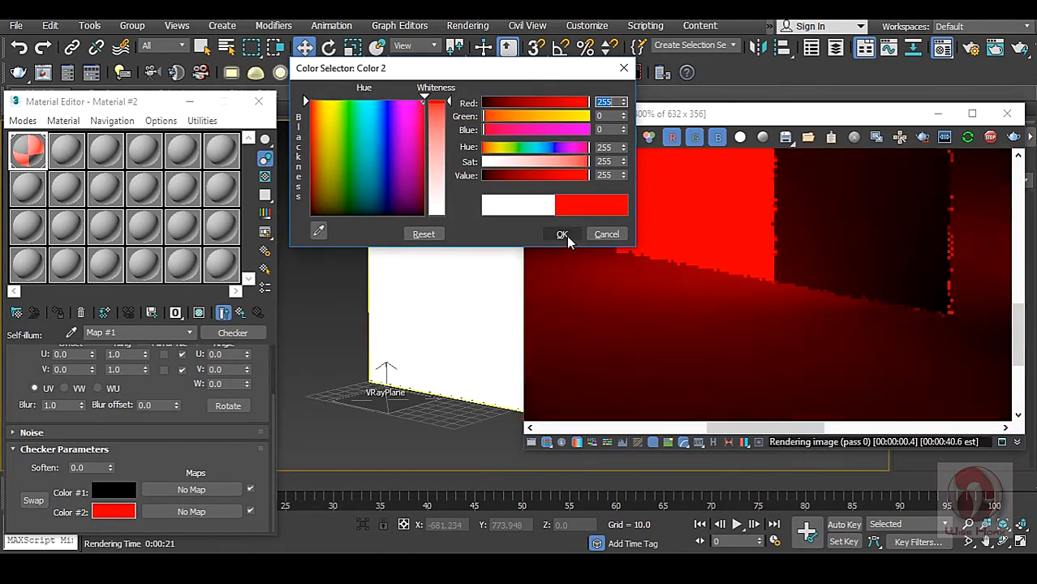
pyautogui.click(563, 235)
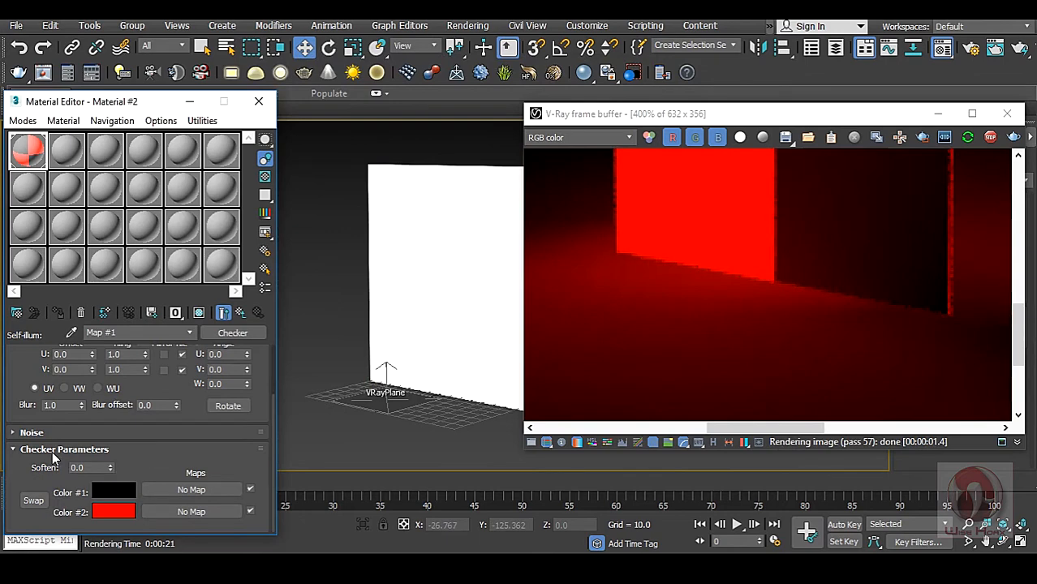
pyautogui.scroll(-2, 722, 253)
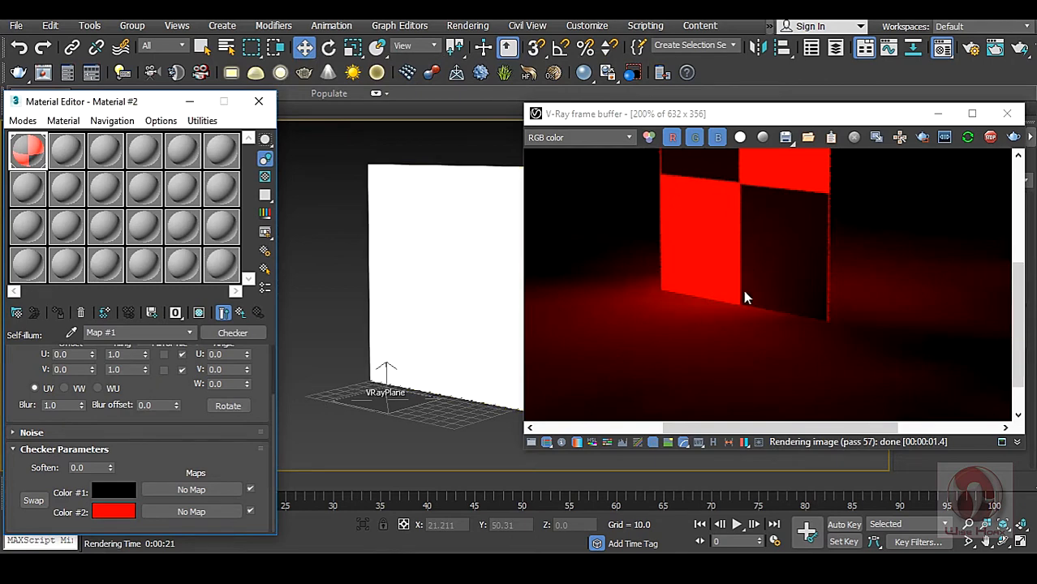
pyautogui.moveTo(738, 345); pyautogui.dragTo(759, 389, button='middle')
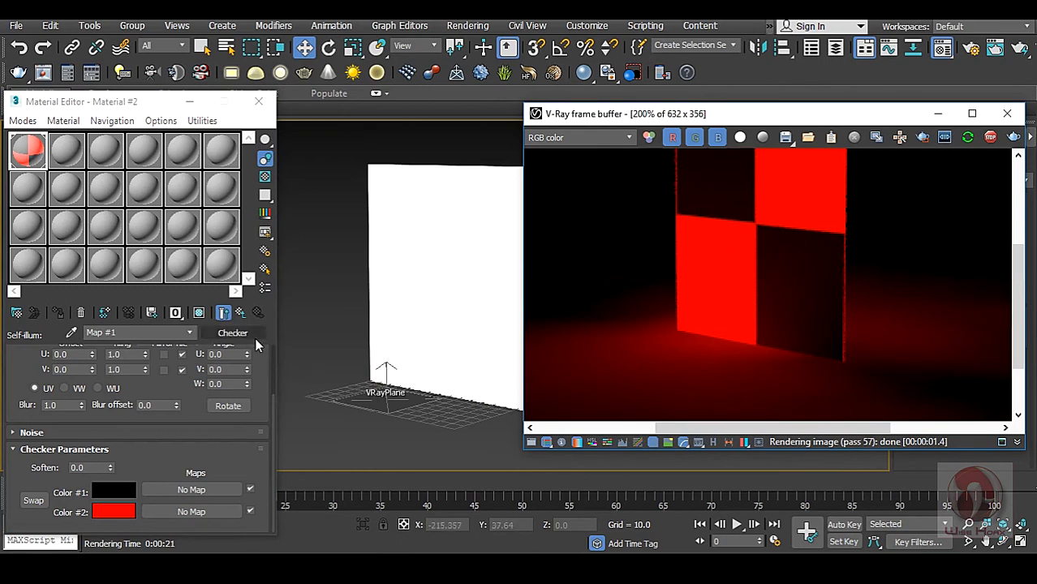
# - Return to the parent VRayMtl and adjust its self-illumination controls
pyautogui.click(241, 313)
pyautogui.scroll(-5, 122, 430)
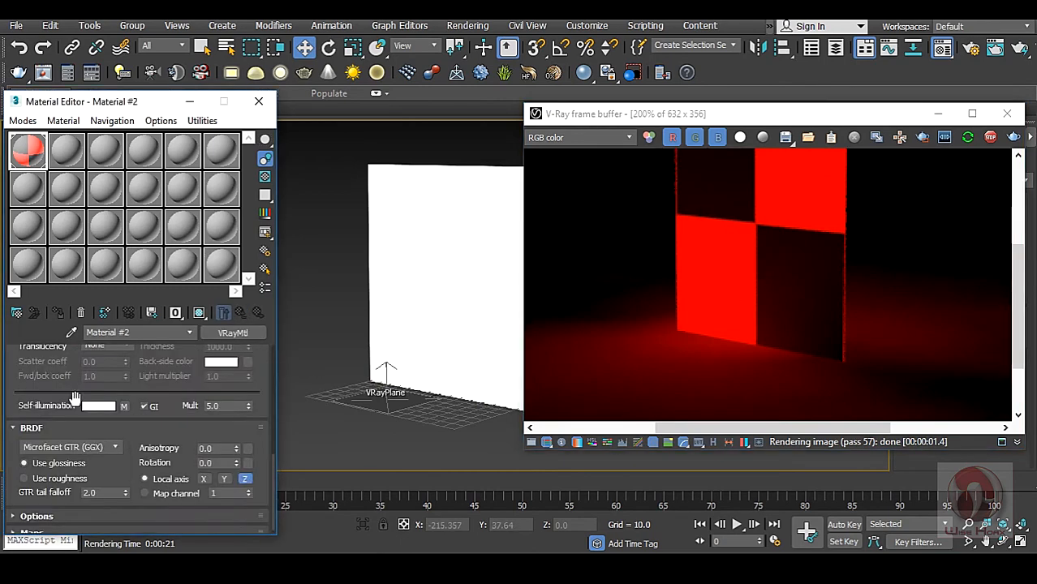
pyautogui.click(143, 406)
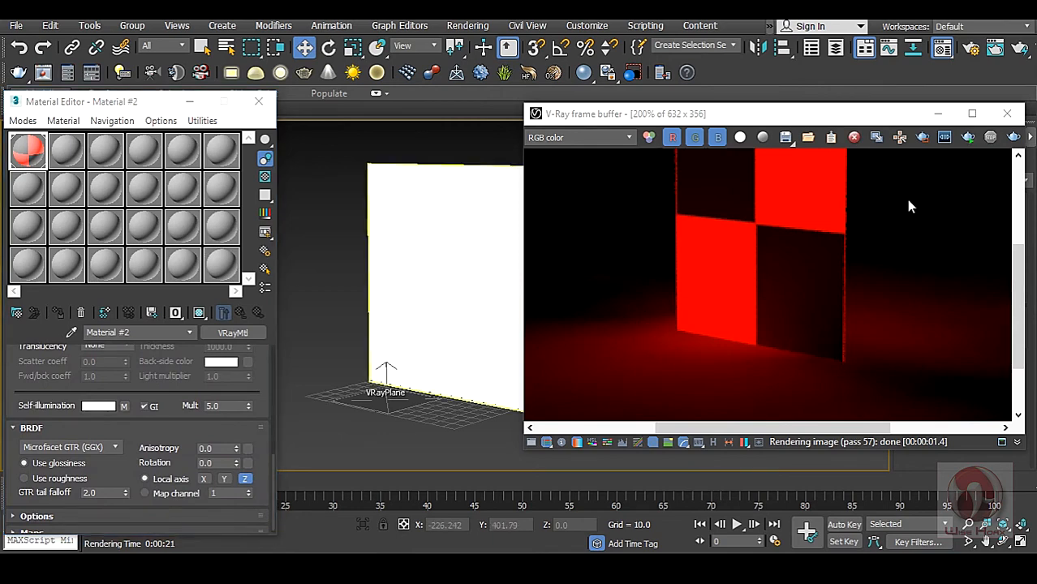
# - Enable region rendering around the plane and floor and enlarge the frame buffer
pyautogui.click(923, 136)
pyautogui.moveTo(601, 272); pyautogui.dragTo(882, 425)
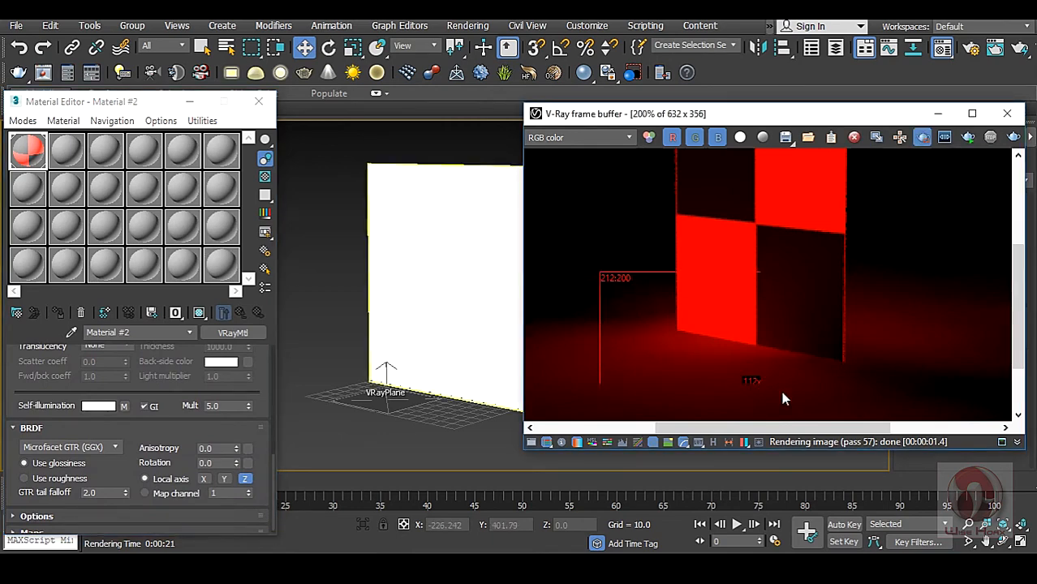
pyautogui.click(973, 114)
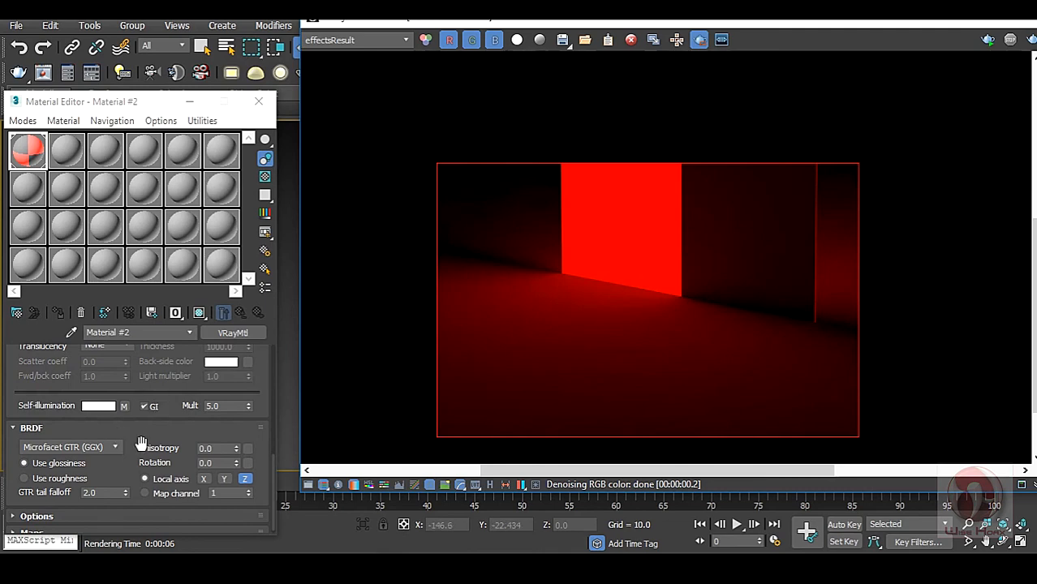
# - Set the checker's Color #2 back to white and re-render so the plane casts white light
pyautogui.moveTo(151, 432)
pyautogui.mouseDown()
pyautogui.moveTo(146, 497)
pyautogui.moveTo(143, 463)
pyautogui.mouseUp()
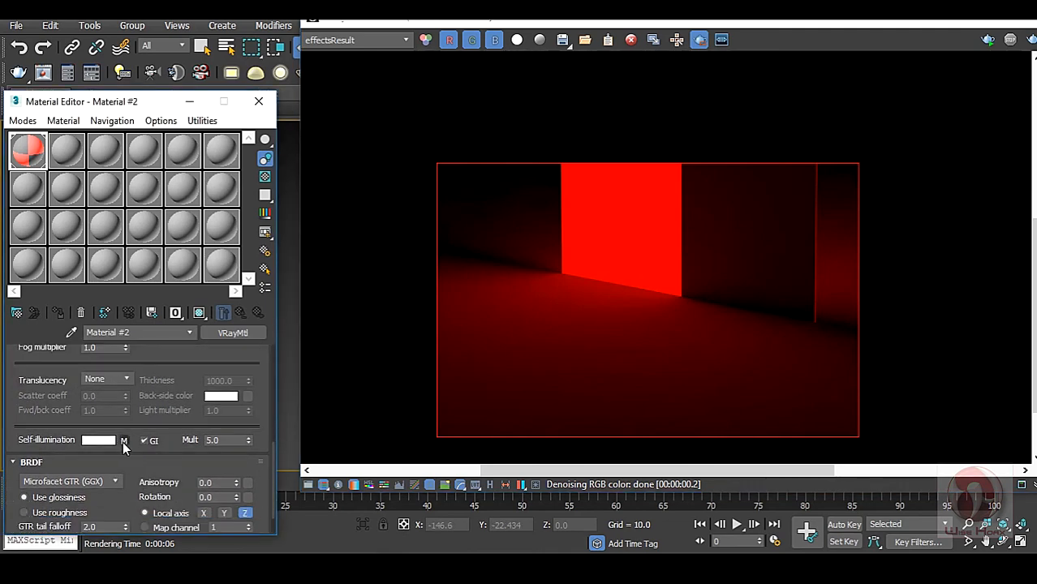
pyautogui.click(123, 436)
pyautogui.click(109, 511)
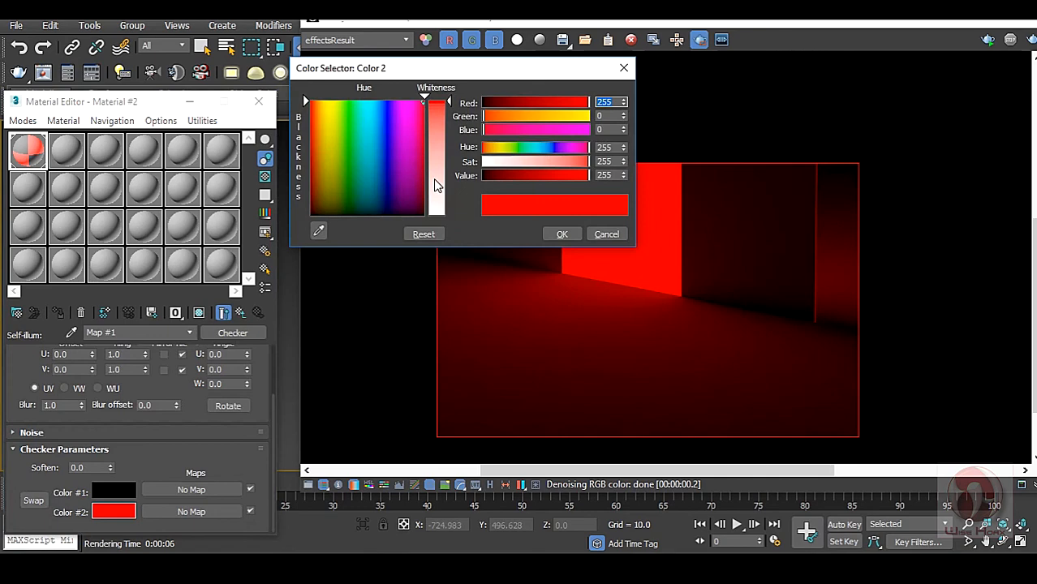
pyautogui.moveTo(435, 186); pyautogui.dragTo(438, 217)
pyautogui.click(561, 234)
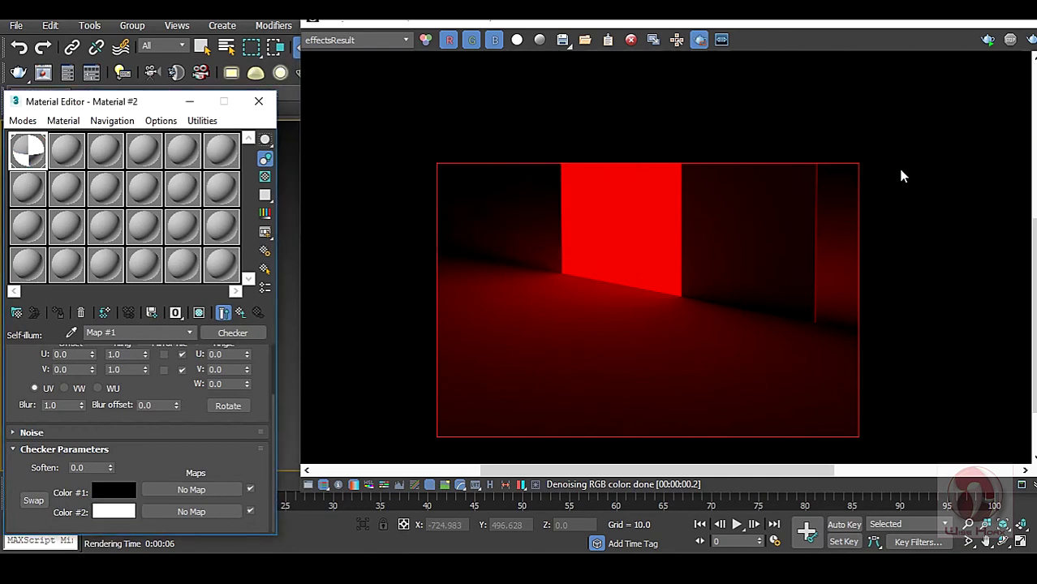
pyautogui.click(1032, 44)
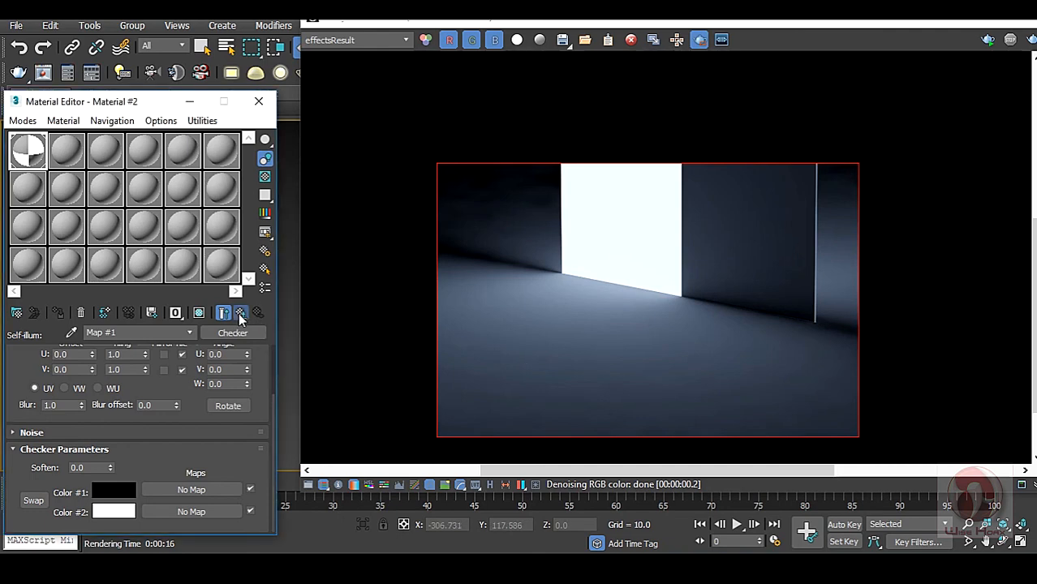
# - Return to the parent VRayMtl and scroll its Self-illumination and BRDF rollouts into view
pyautogui.click(240, 313)
pyautogui.moveTo(48, 461); pyautogui.dragTo(58, 372)
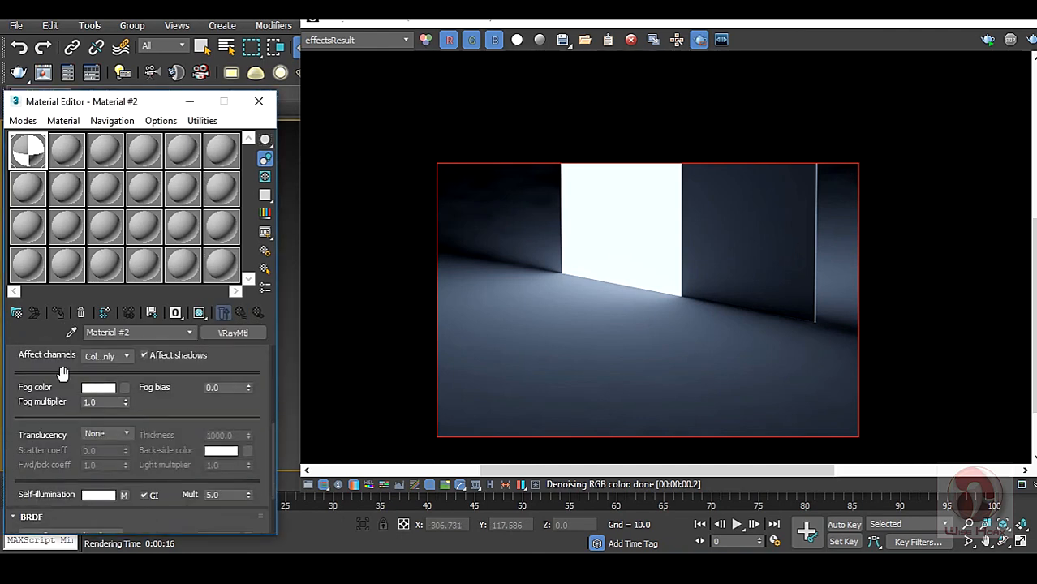
pyautogui.moveTo(53, 440); pyautogui.dragTo(53, 345)
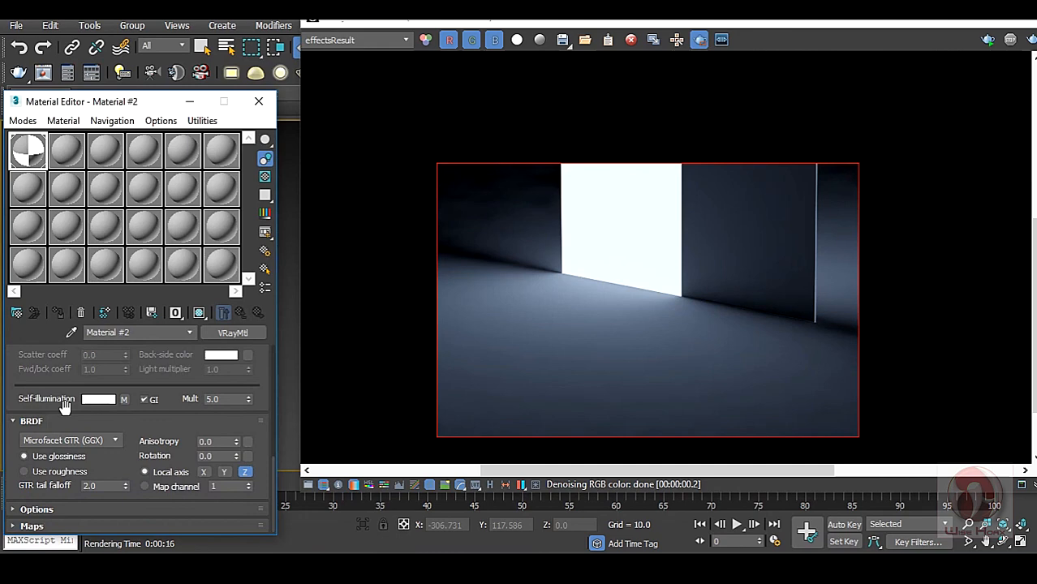